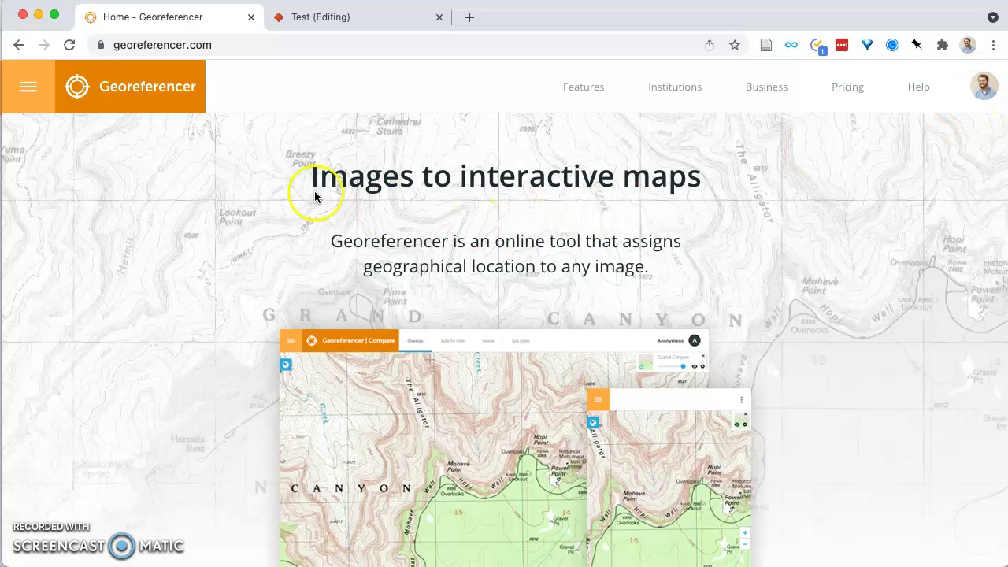
# Step: Go to the list of own maps and open the details page of "winston-salem redline map.jpeg"
pyautogui.click(28, 87)
pyautogui.click(55, 229)
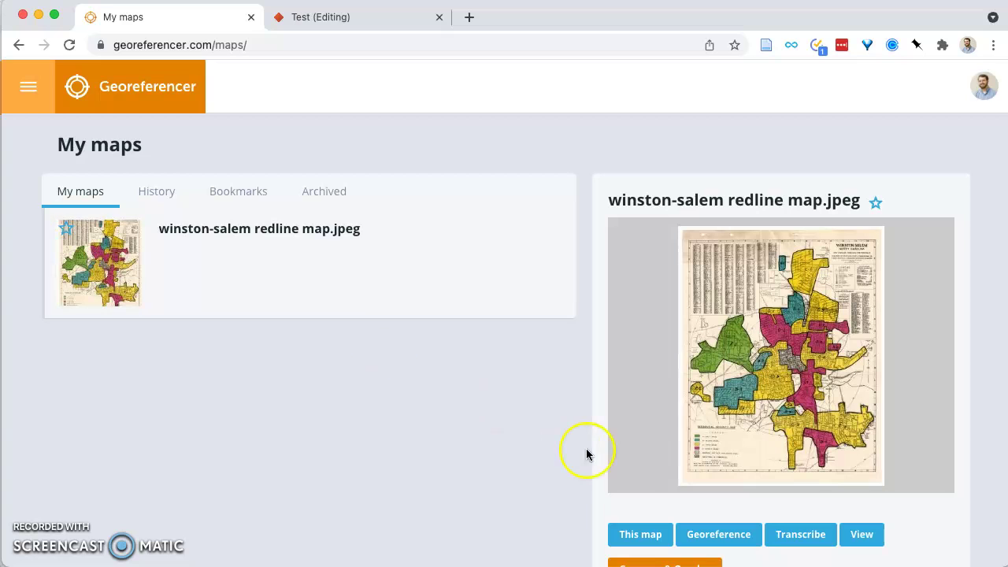
pyautogui.scroll(-2, 550, 454)
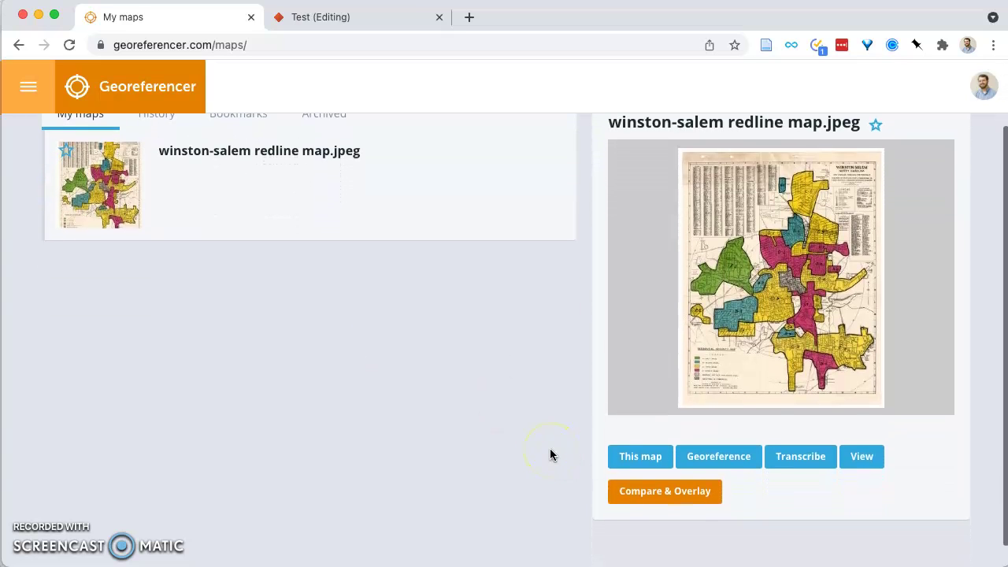
pyautogui.click(636, 445)
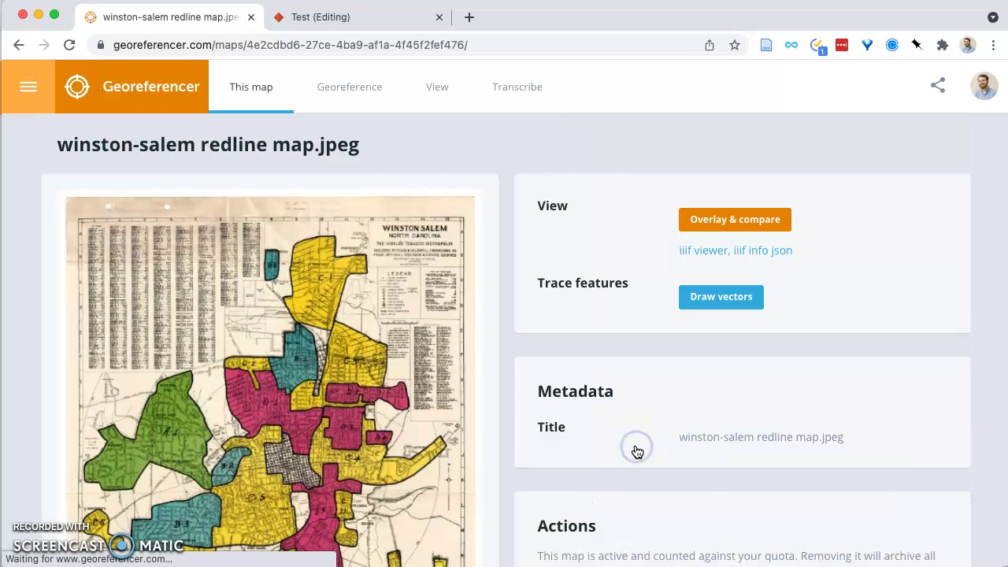
# Step: Get the map's links for use in GIS apps and copy the XYZ link
pyautogui.scroll(-1, 373, 481)
pyautogui.scroll(-5, 374, 487)
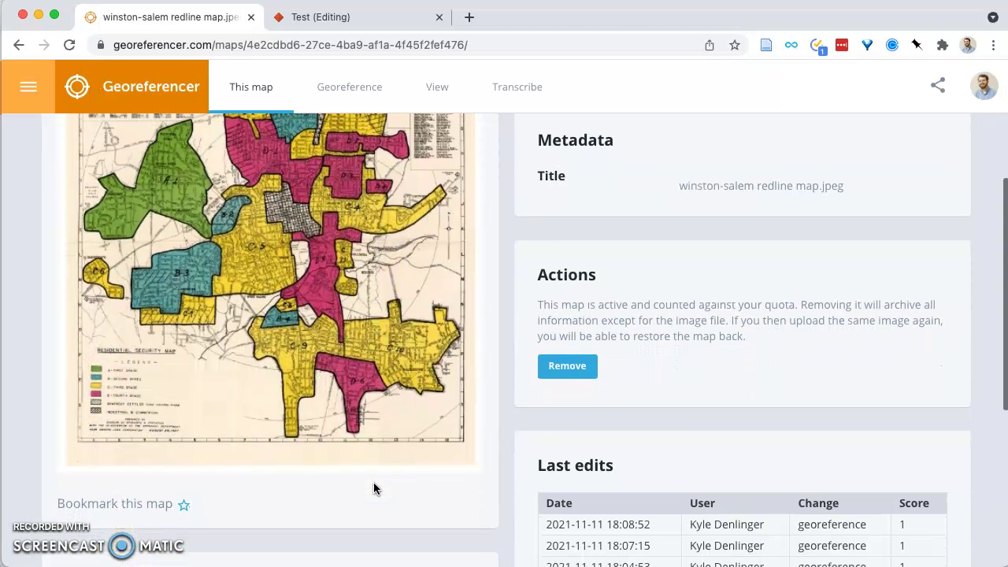
pyautogui.scroll(-2, 373, 482)
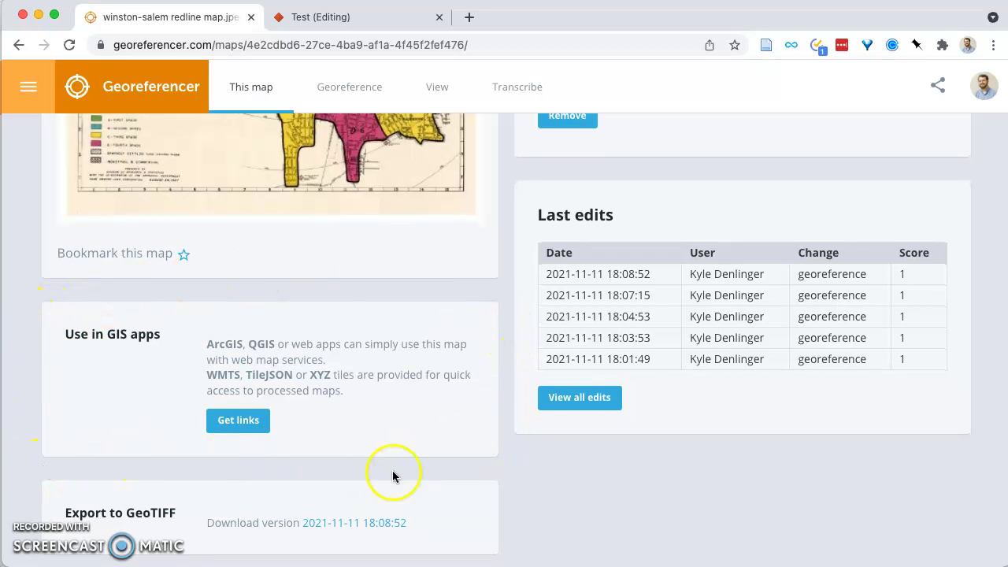
pyautogui.click(241, 423)
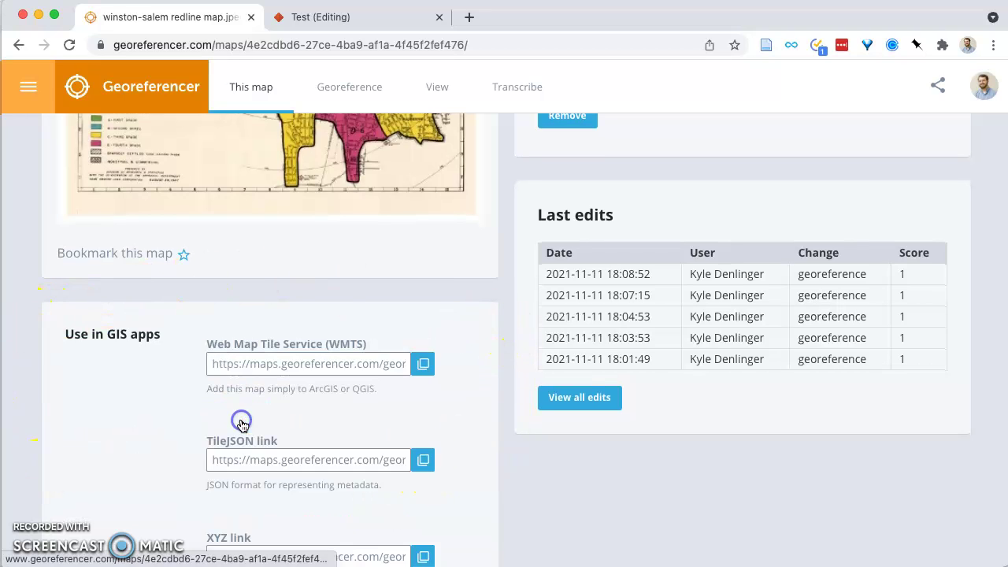
pyautogui.scroll(-2, 293, 456)
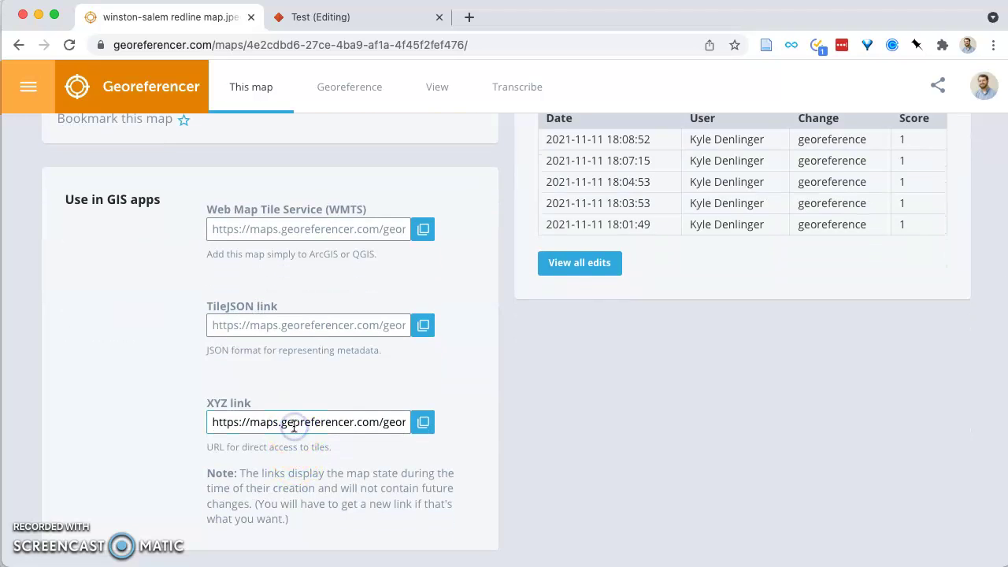
pyautogui.click(423, 425)
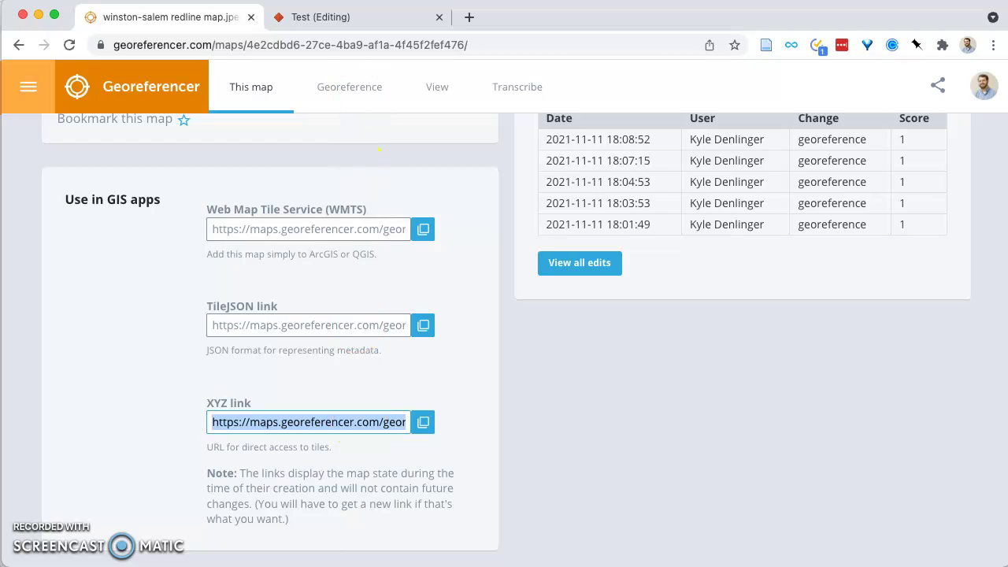
# Step: Switch to StoryMap JS and leave the open "Test" StoryMap without saving to return to the list of StoryMaps
pyautogui.click(351, 24)
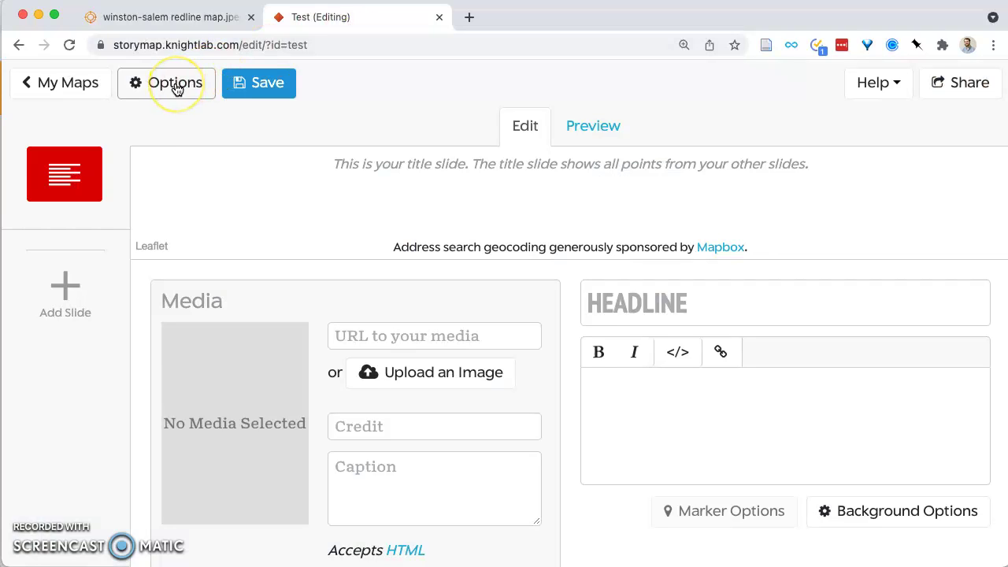
pyautogui.click(71, 85)
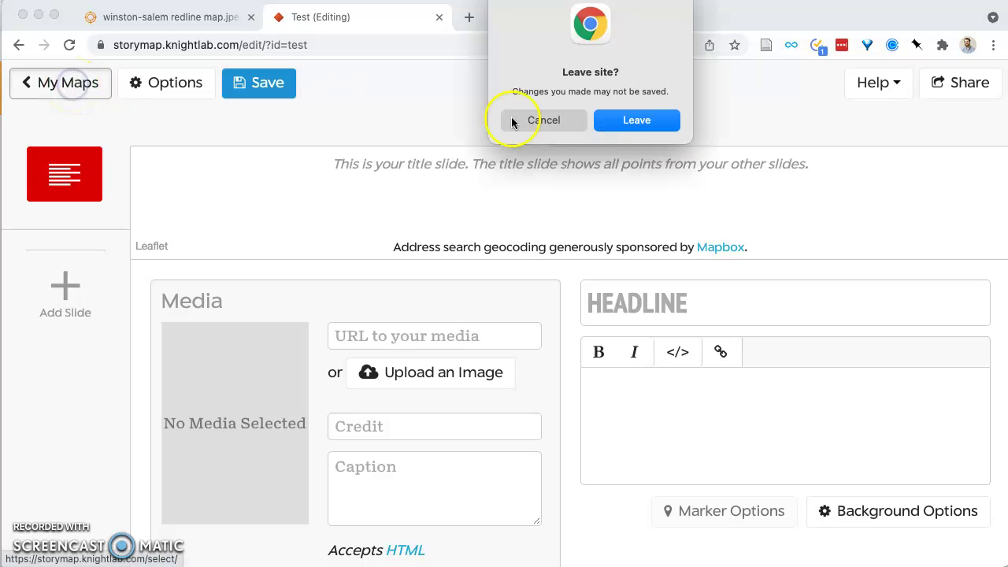
pyautogui.click(636, 120)
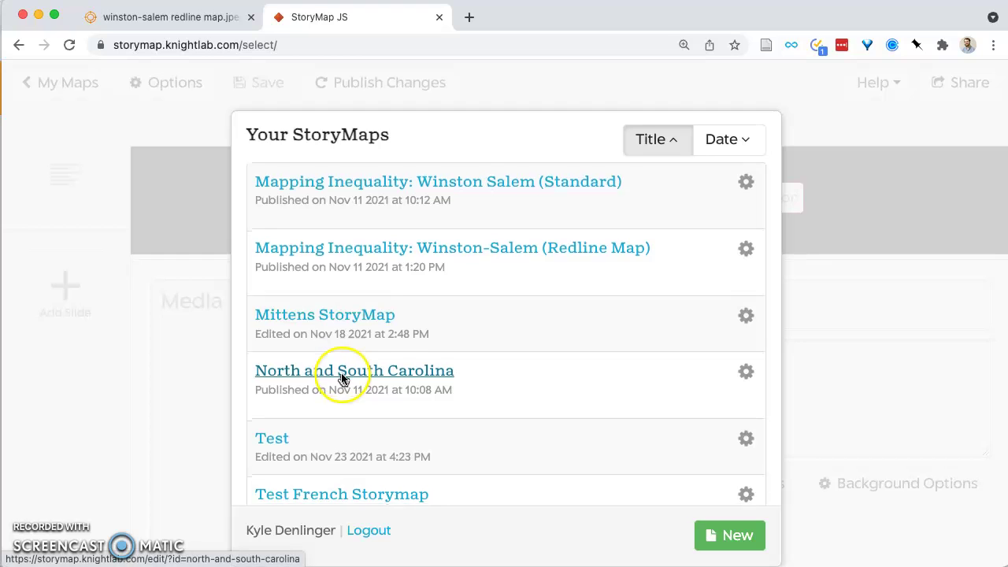
pyautogui.scroll(-1, 315, 390)
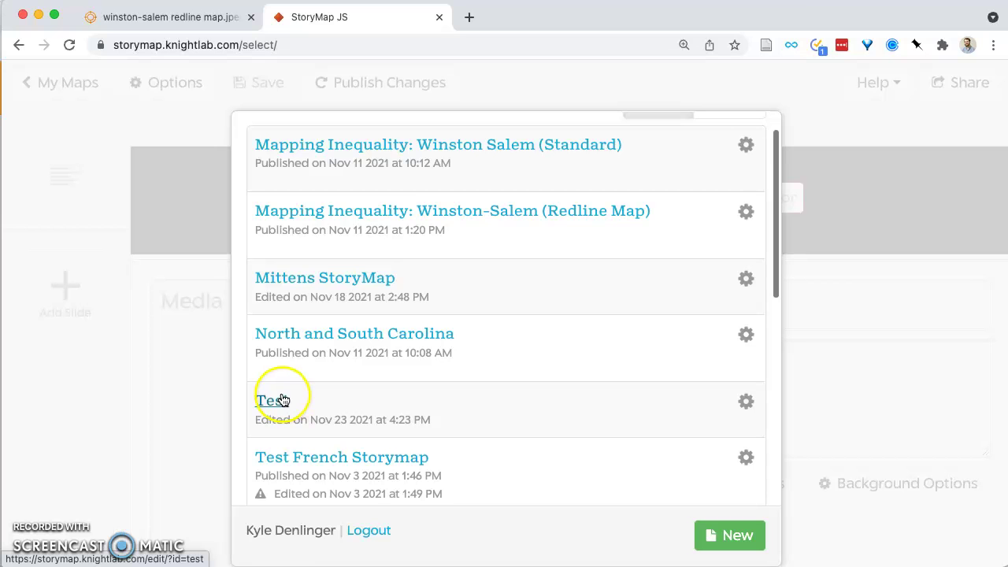
# Step: Create a new StoryMap named "Test map"
pyautogui.click(724, 536)
pyautogui.click(471, 170)
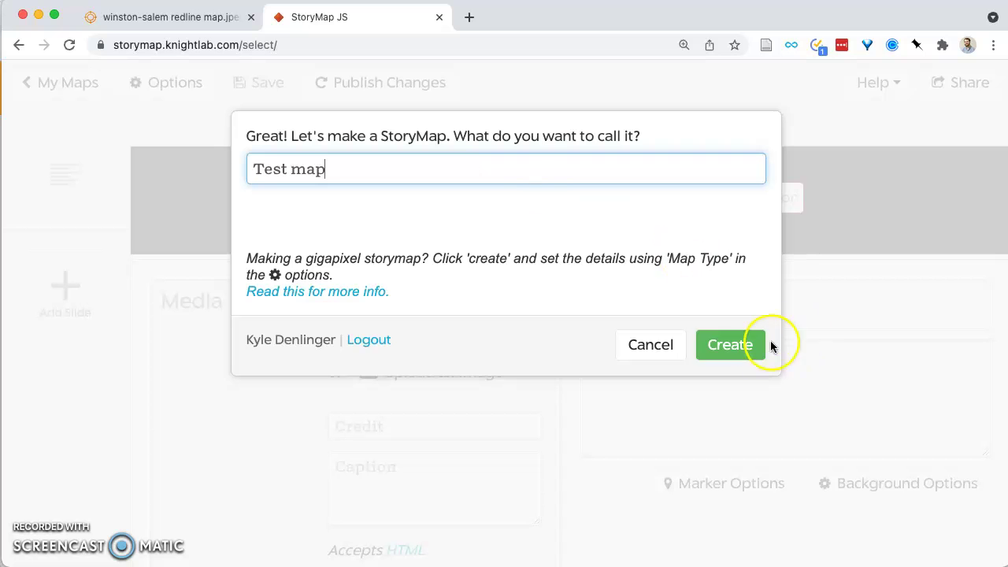
pyautogui.write('Test map')
pyautogui.click(746, 344)
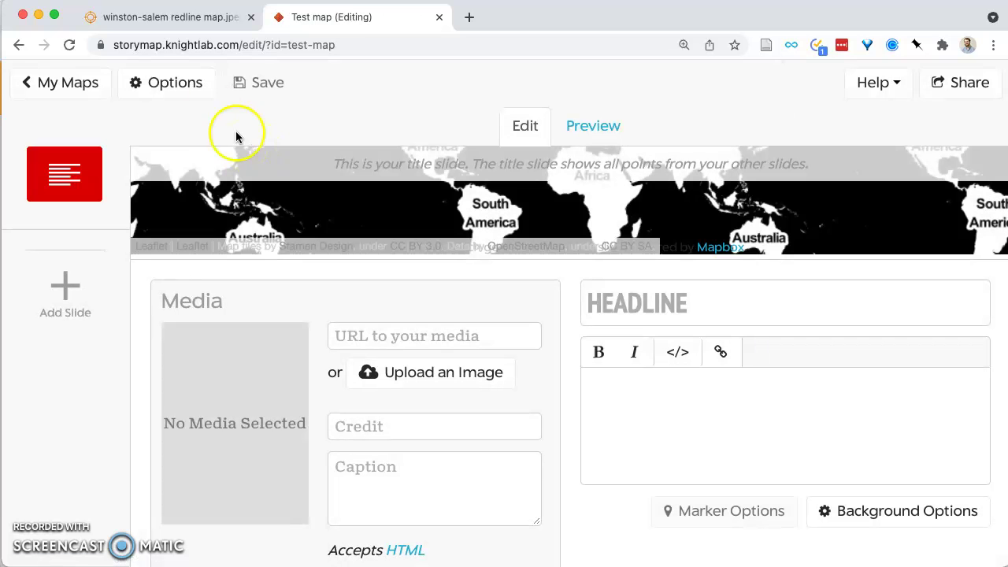
# Step: Set the StoryMap's map type to custom and paste the copied XYZ tile link, including its API key, as the URL
pyautogui.click(154, 84)
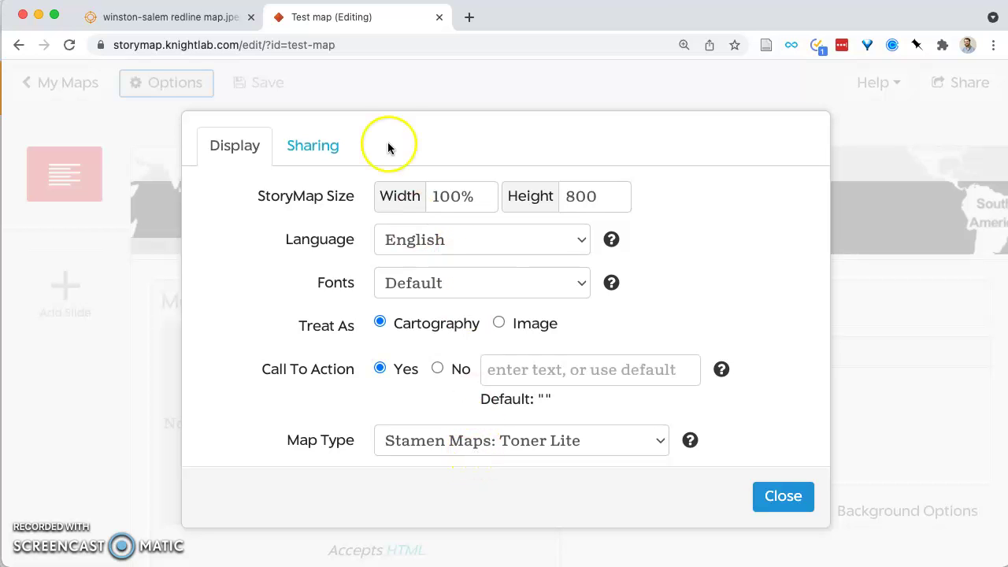
pyautogui.click(372, 43)
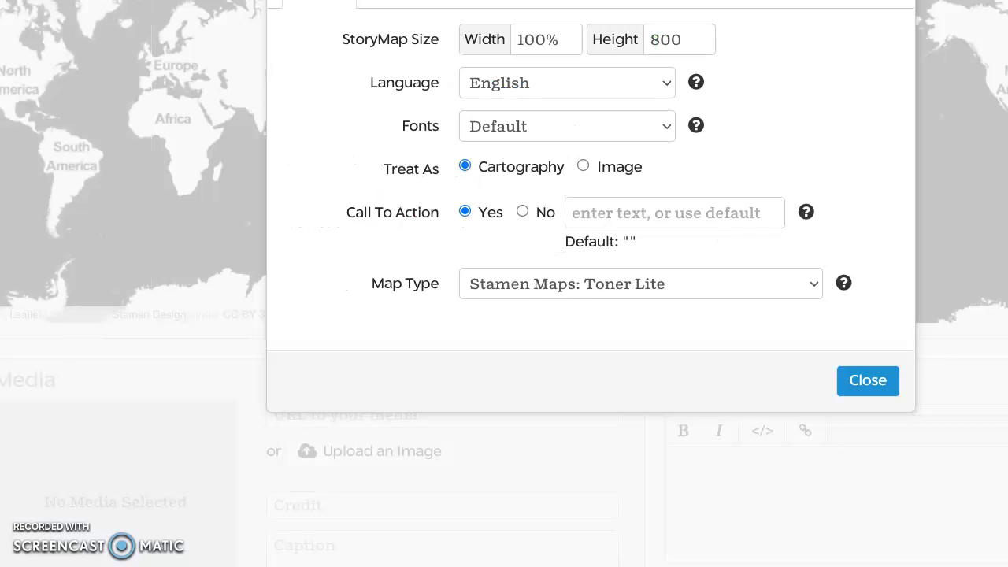
pyautogui.click(551, 285)
pyautogui.click(522, 476)
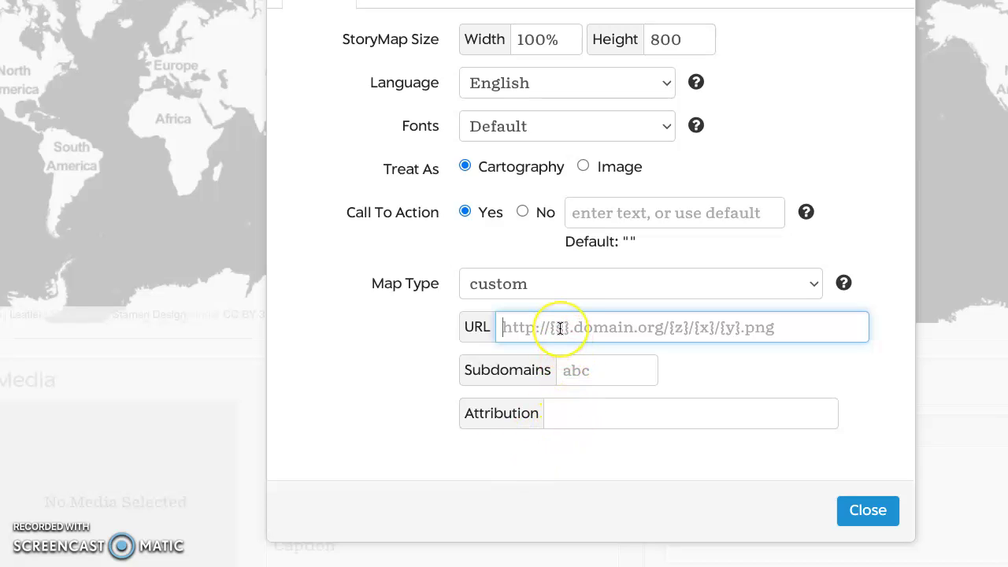
pyautogui.hotkey('ctrl', 'v')
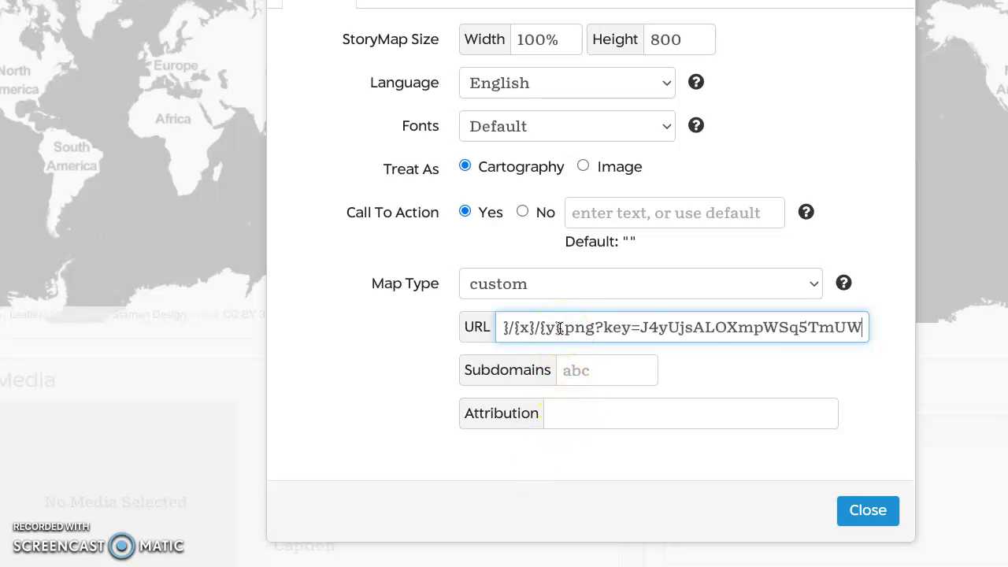
pyautogui.click(873, 528)
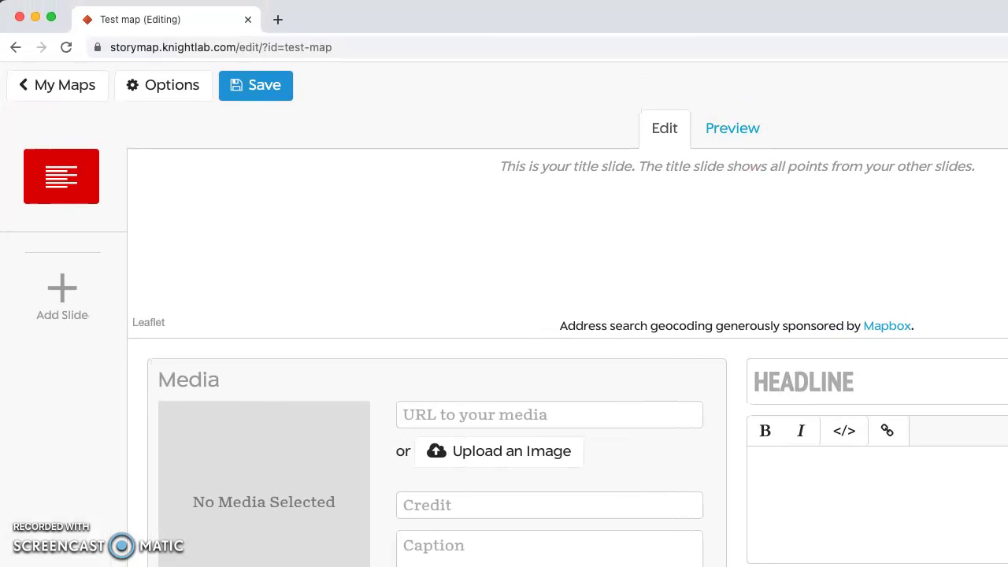
# Step: Give the title slide the headline "Test"
pyautogui.moveTo(1007, 566)
pyautogui.mouseDown()
pyautogui.moveTo(1007, 545)
pyautogui.moveTo(1002, 561)
pyautogui.mouseUp()
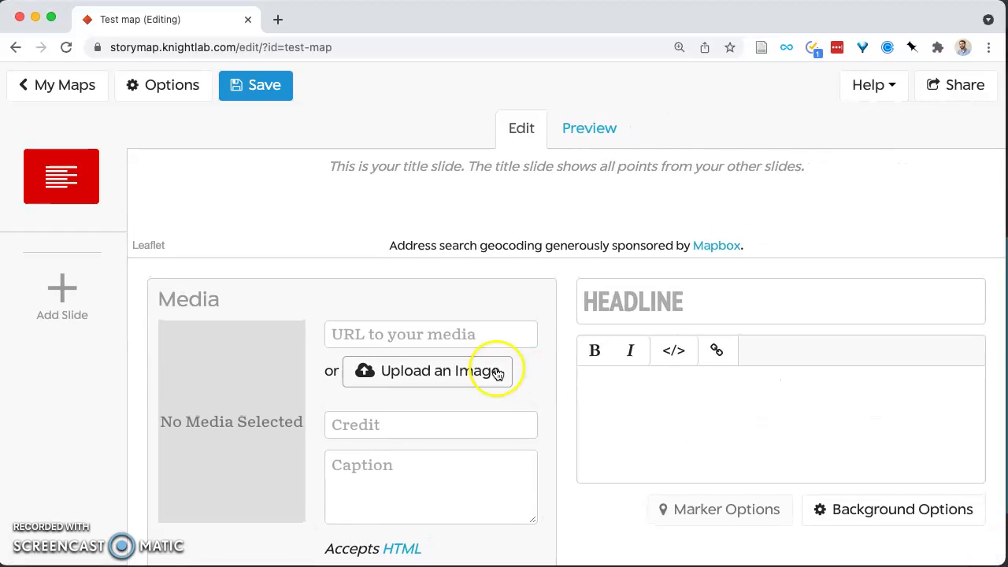
pyautogui.click(632, 317)
pyautogui.write('TEST')
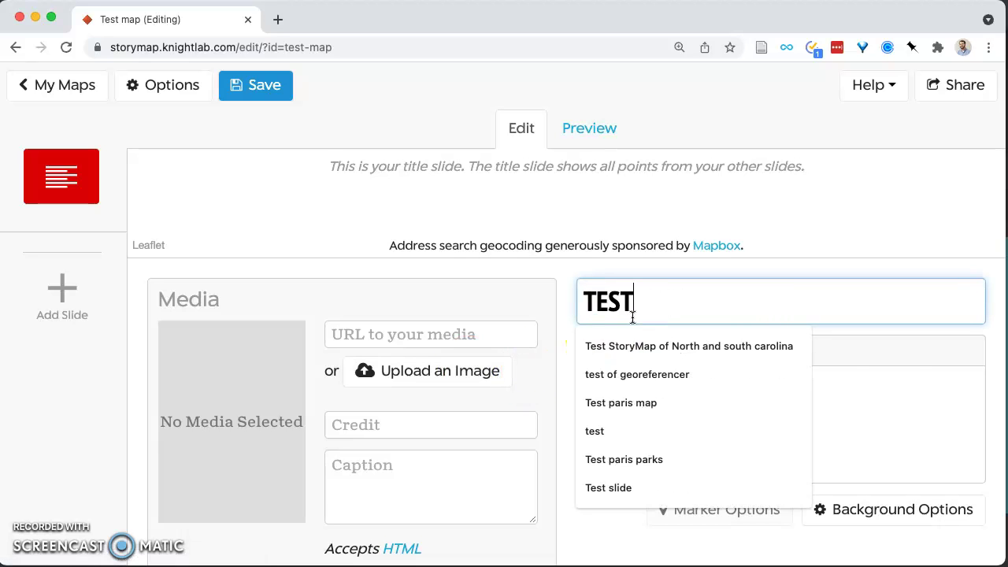
pyautogui.click(895, 390)
# Step: Add a slide located at Winston Salem, North Carolina, United States, with the headline "Inequality in Winston-salem"
pyautogui.click(65, 276)
pyautogui.click(469, 195)
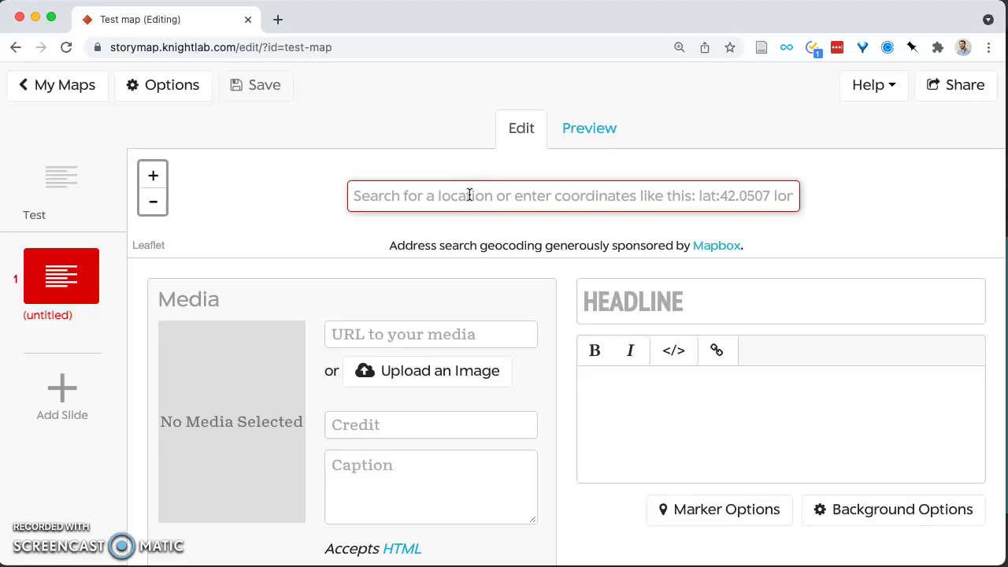
pyautogui.write('winston-salem')
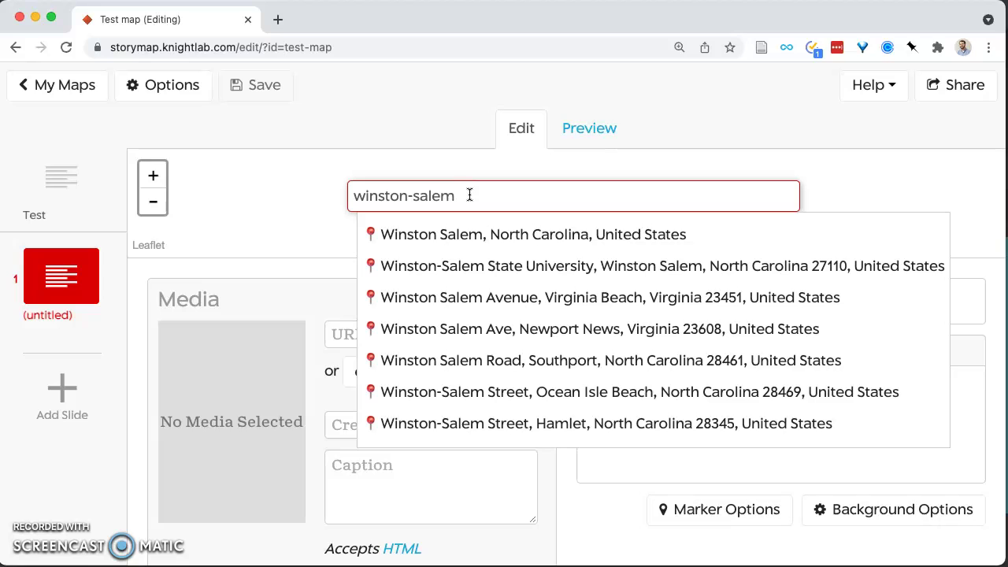
pyautogui.click(501, 233)
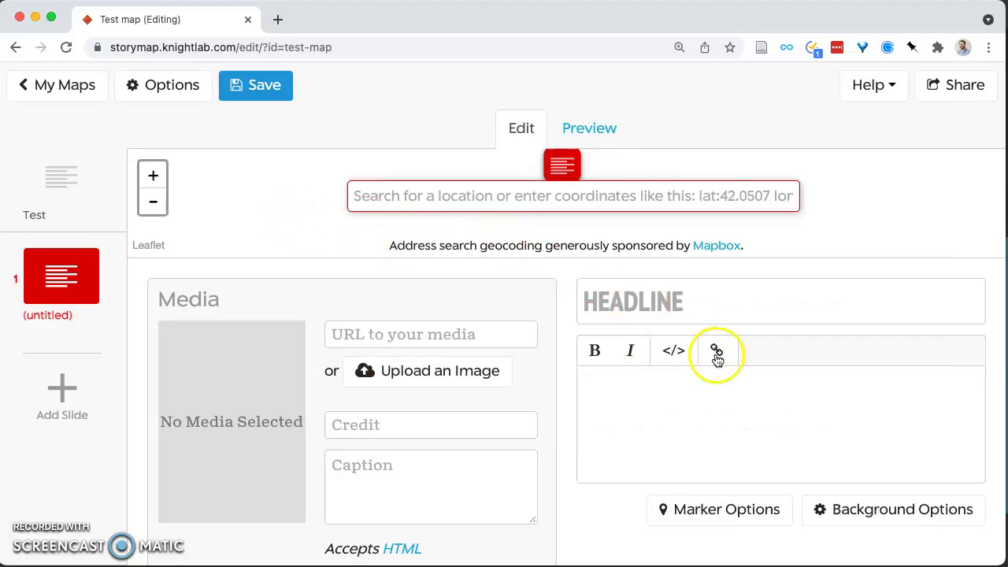
pyautogui.click(699, 308)
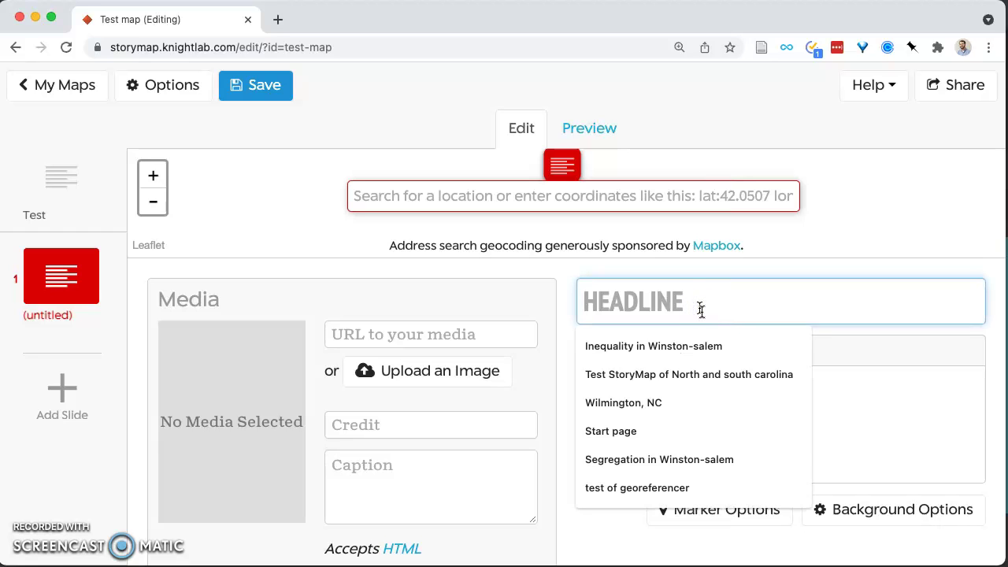
pyautogui.click(700, 344)
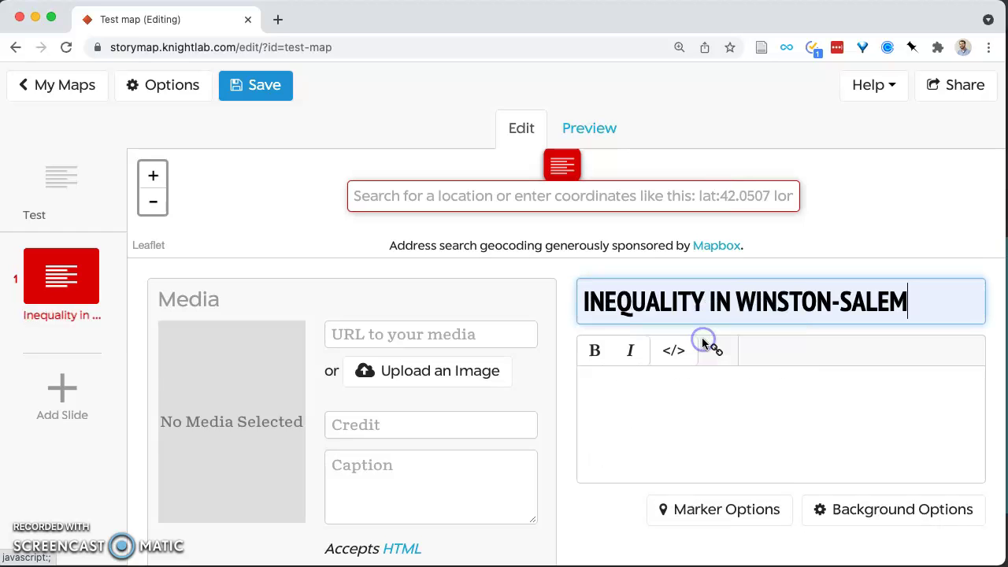
# Step: Add a second slide and place it at South Liberty Street, Winston Salem, North Carolina, by searching "liberty street winston-salem"
pyautogui.click(78, 392)
pyautogui.click(440, 198)
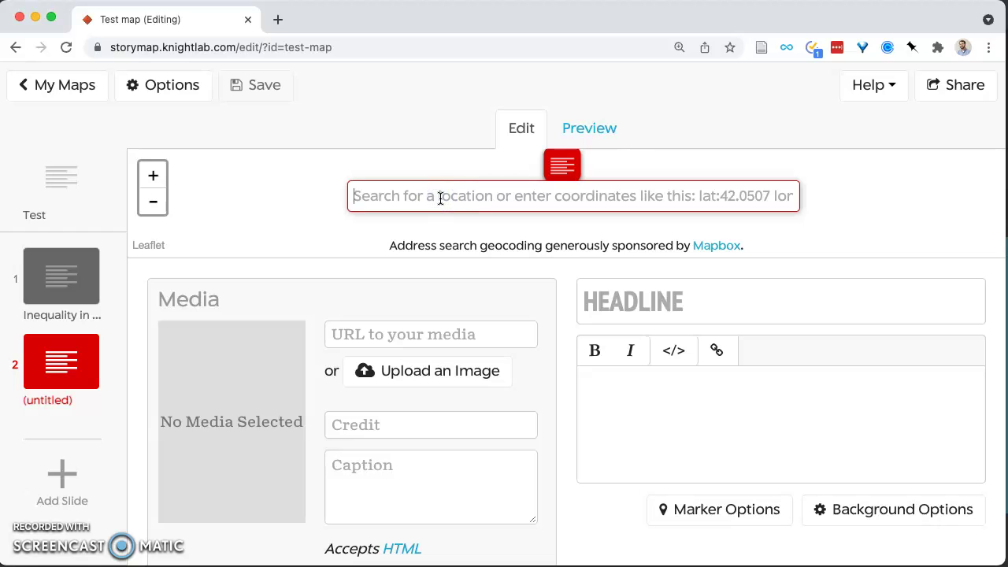
pyautogui.write('liberty stre')
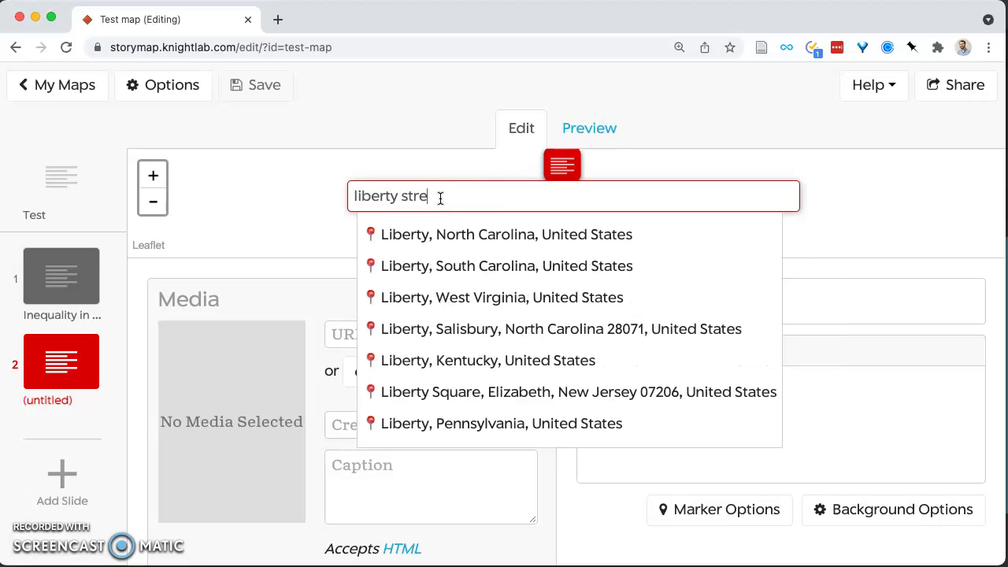
pyautogui.write('et winston')
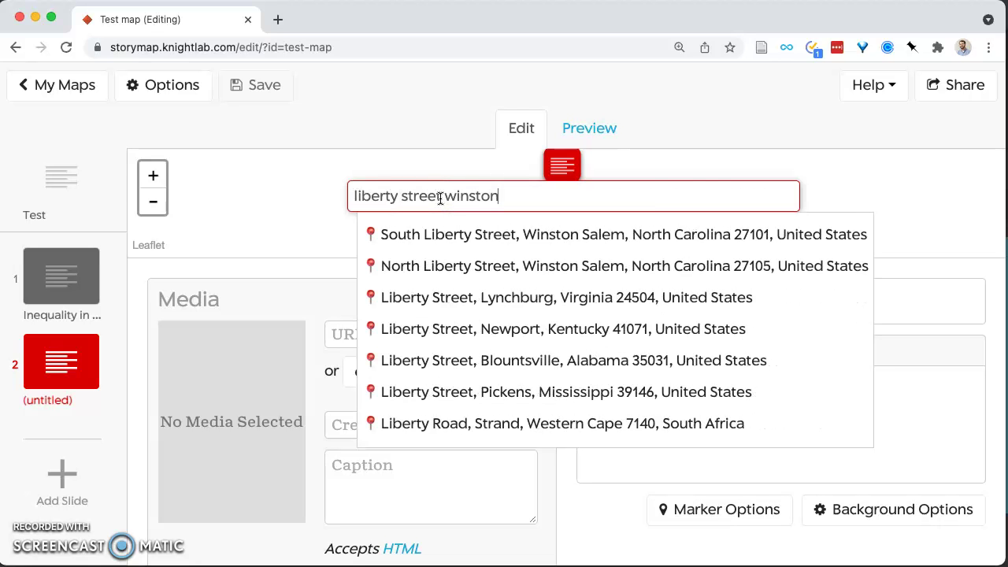
pyautogui.write('-salem')
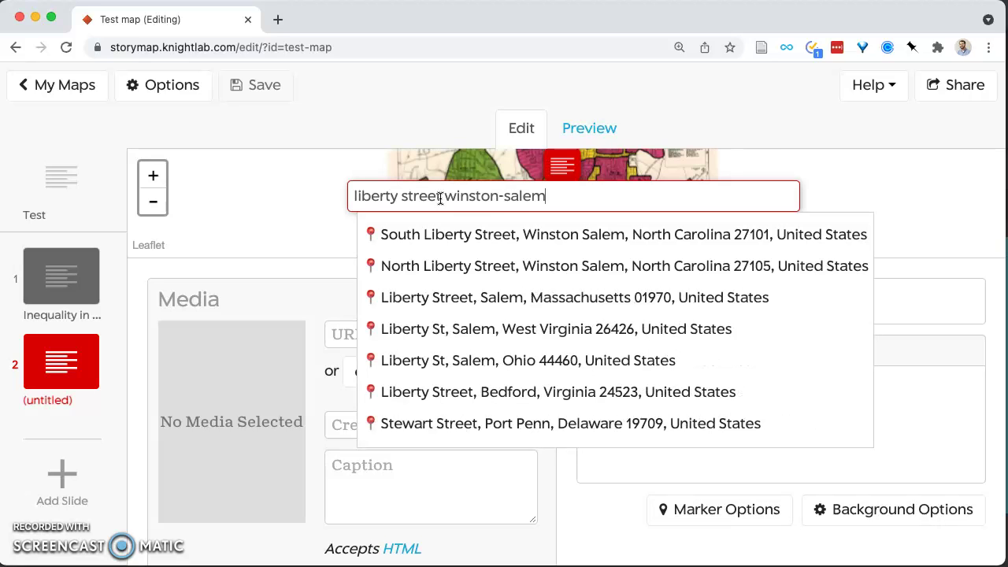
pyautogui.click(455, 240)
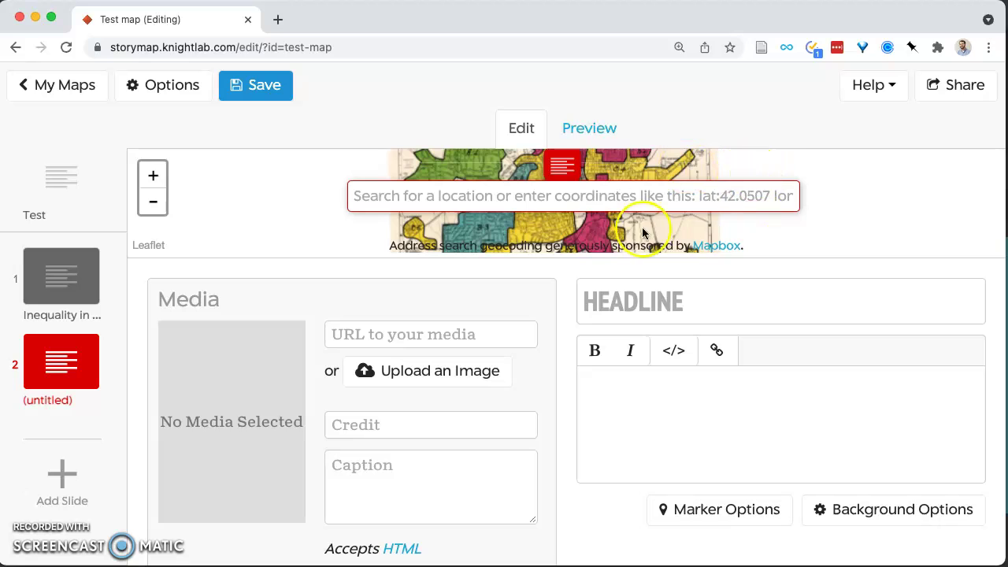
# Step: Give the second slide the headline "Liberty street" and return to the "Inequality in Winston-salem" slide
pyautogui.click(648, 317)
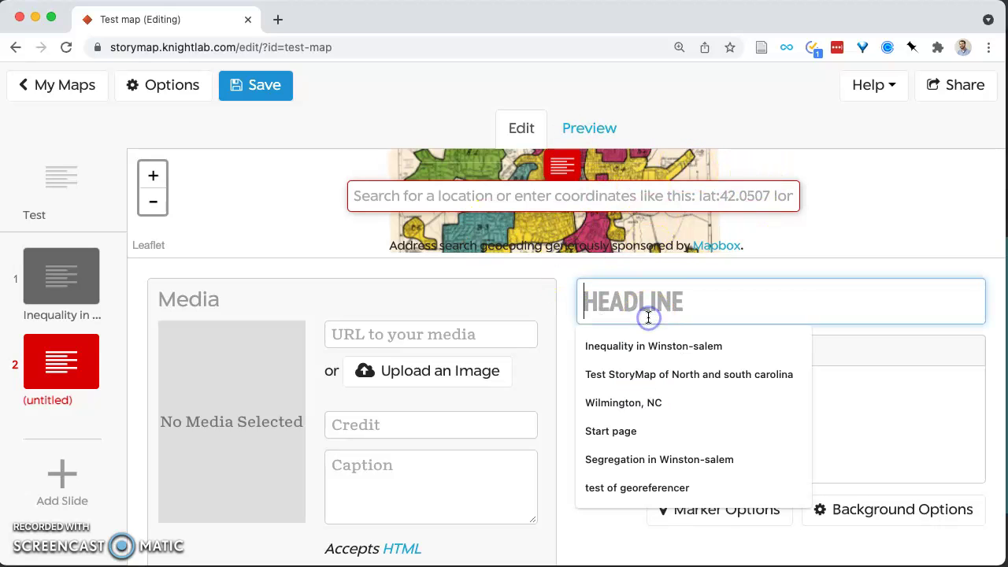
pyautogui.write('LIBERTY STREET')
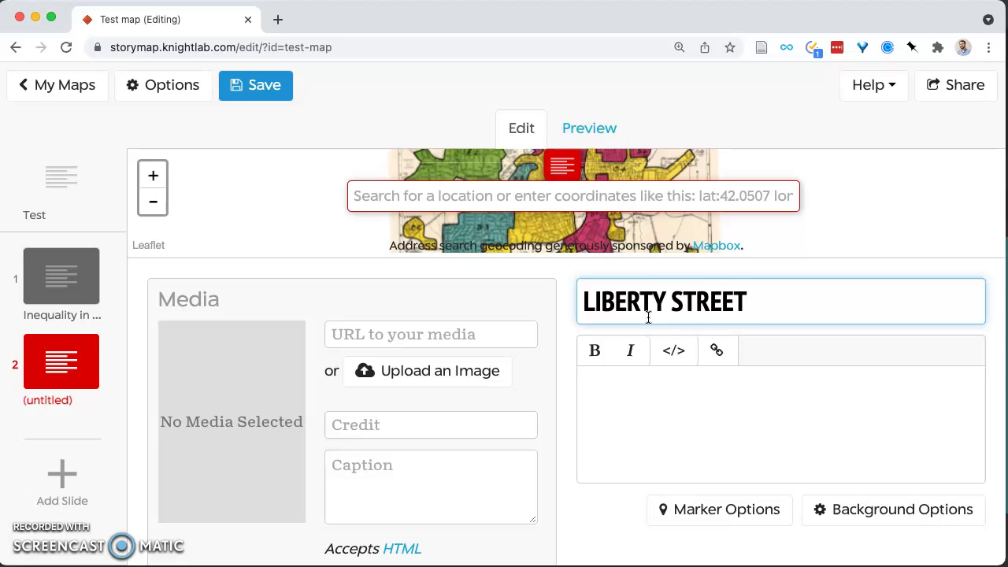
pyautogui.click(691, 423)
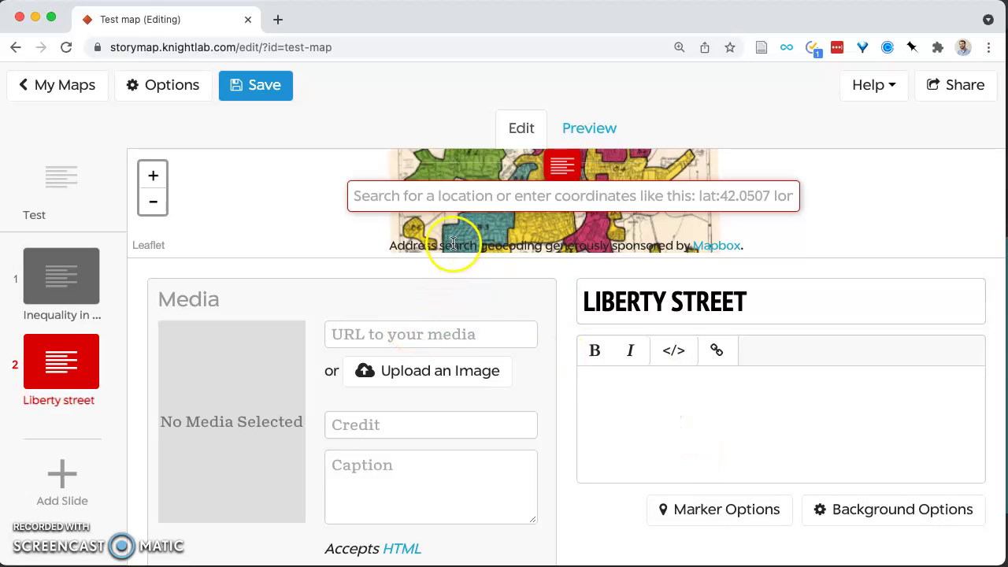
pyautogui.click(52, 304)
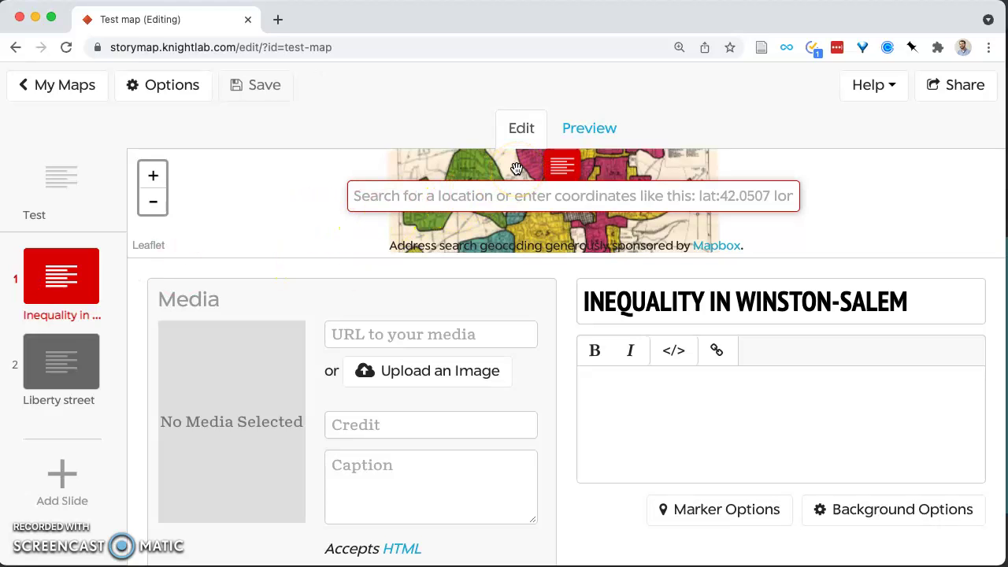
# Step: Move the "Liberty street" slide's marker onto the green area on the west side of the redline map
pyautogui.press('super+minus')
pyautogui.press('super+minus')
pyautogui.press('super+minus')
pyautogui.press('super+minus')
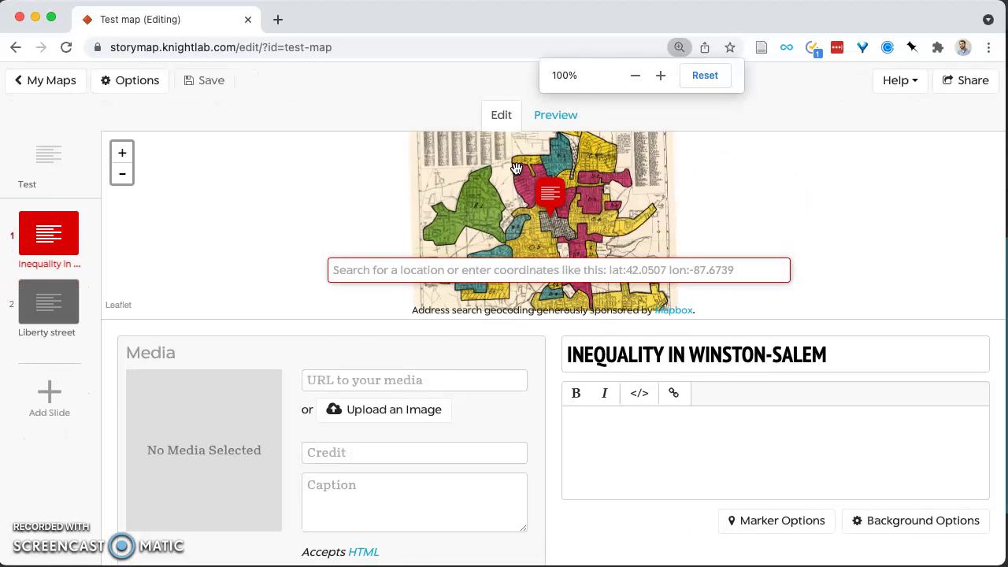
pyautogui.moveTo(541, 223)
pyautogui.mouseDown()
pyautogui.moveTo(564, 197)
pyautogui.moveTo(495, 218)
pyautogui.moveTo(508, 215)
pyautogui.moveTo(479, 208)
pyautogui.moveTo(476, 193)
pyautogui.mouseUp()
pyautogui.click(38, 256)
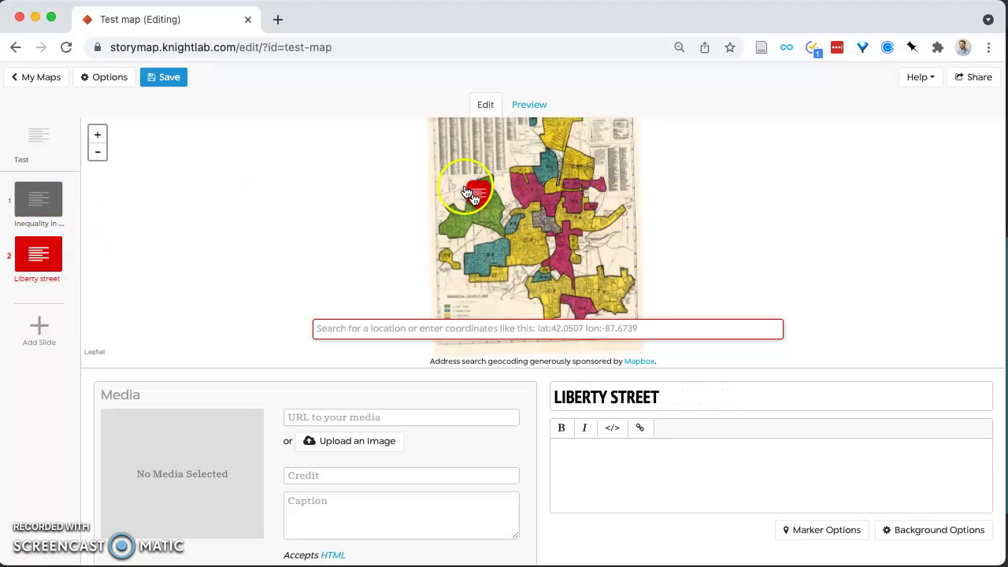
# Step: Save the map, preview the "Liberty street" slide, and return to editing
pyautogui.click(164, 76)
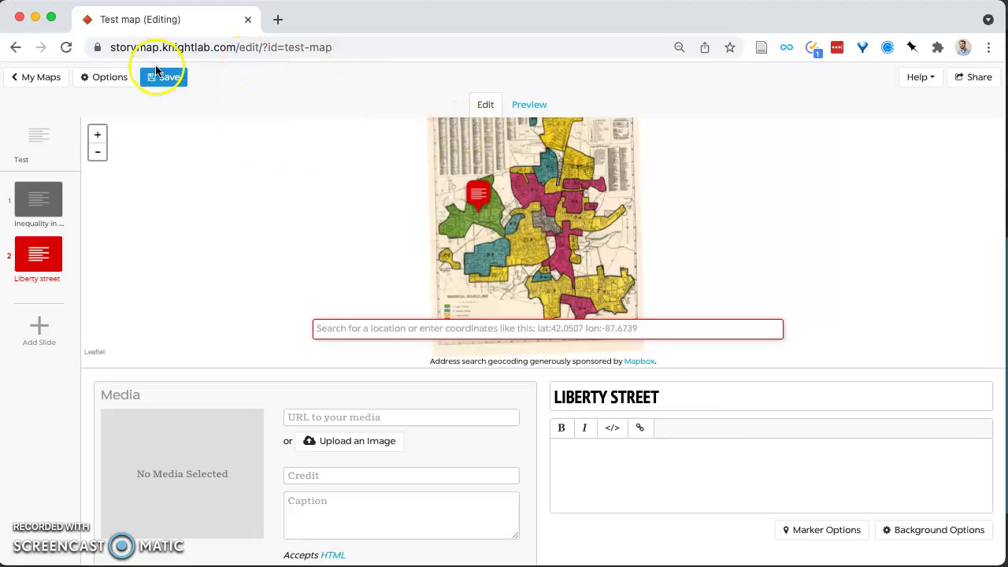
pyautogui.click(528, 104)
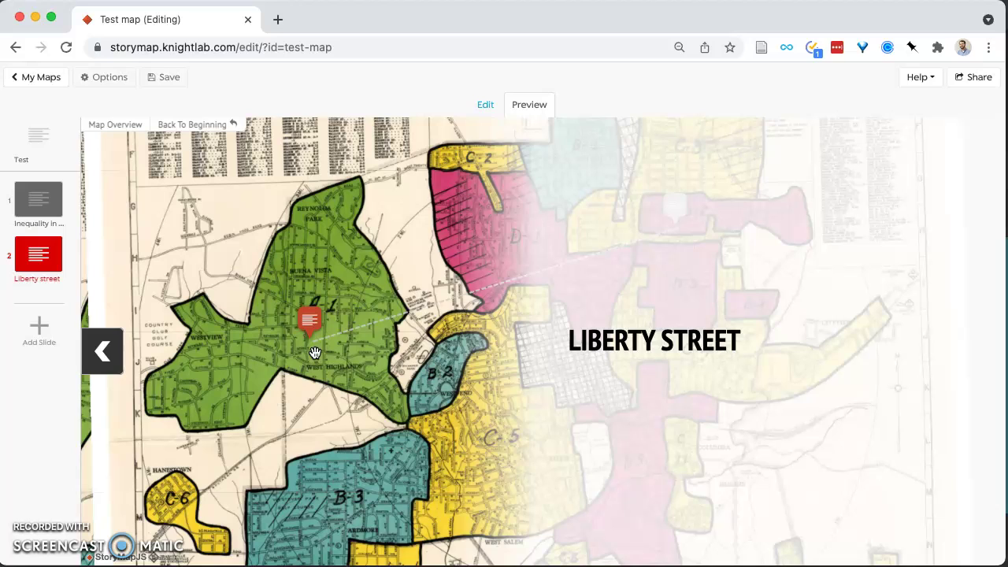
pyautogui.click(482, 107)
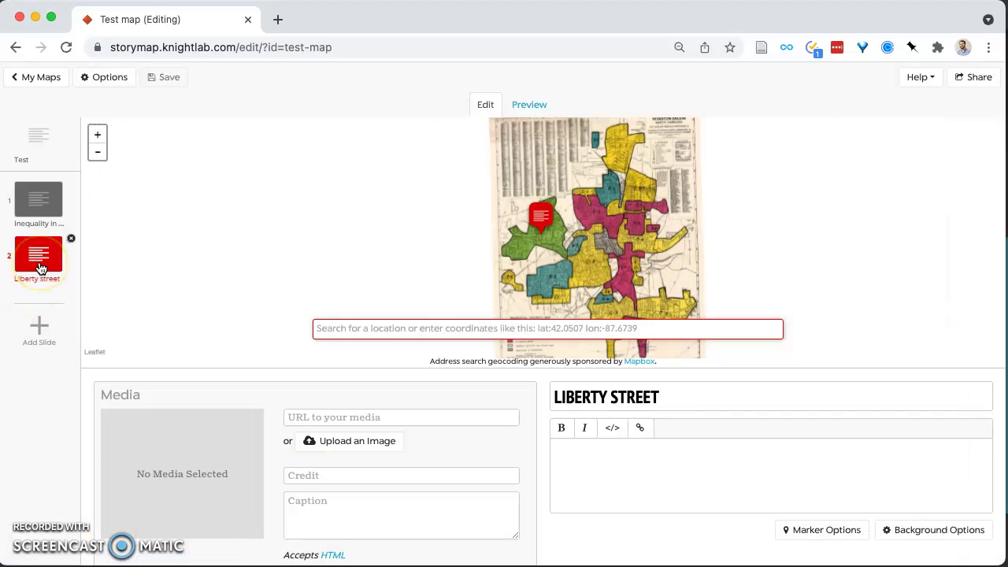
# Step: Review the title slide and the "Inequality in Winston-salem" slide, zooming the latter's map out and back in
pyautogui.click(38, 142)
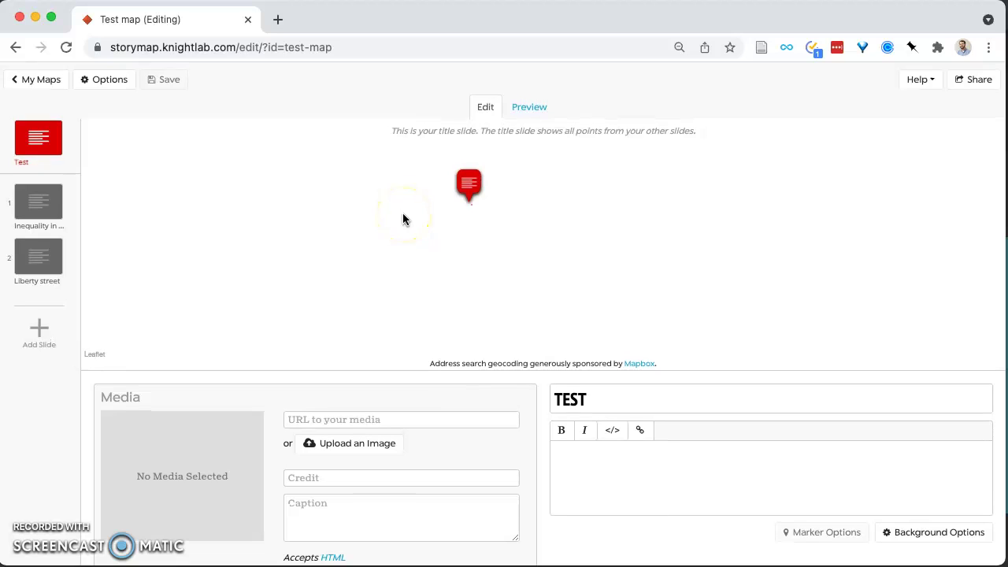
pyautogui.click(43, 195)
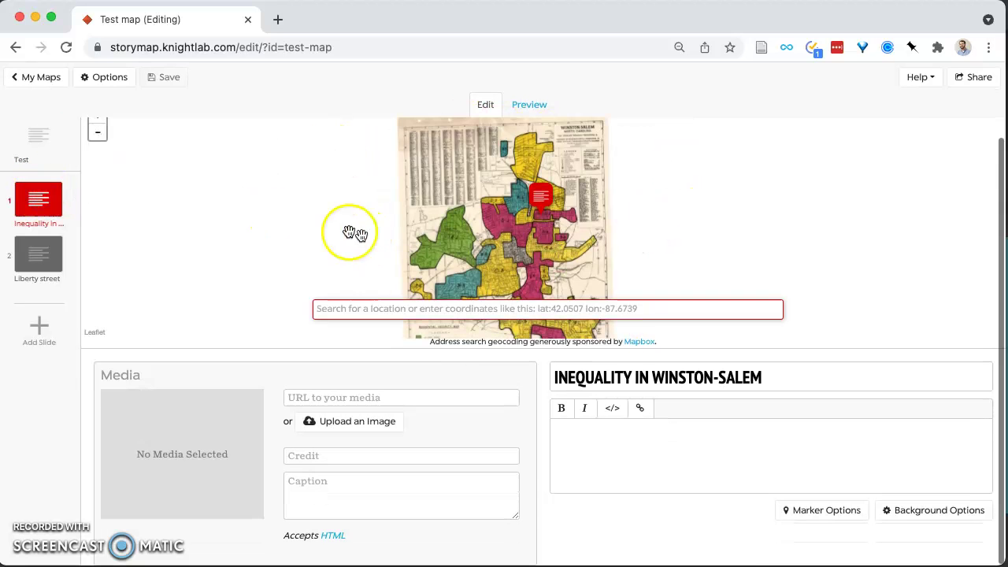
pyautogui.click(97, 151)
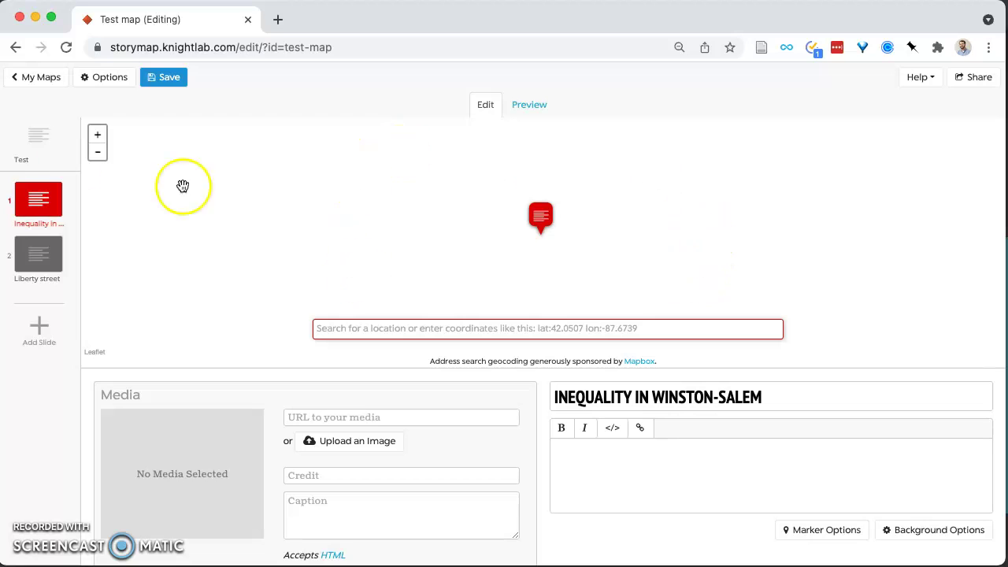
pyautogui.click(100, 136)
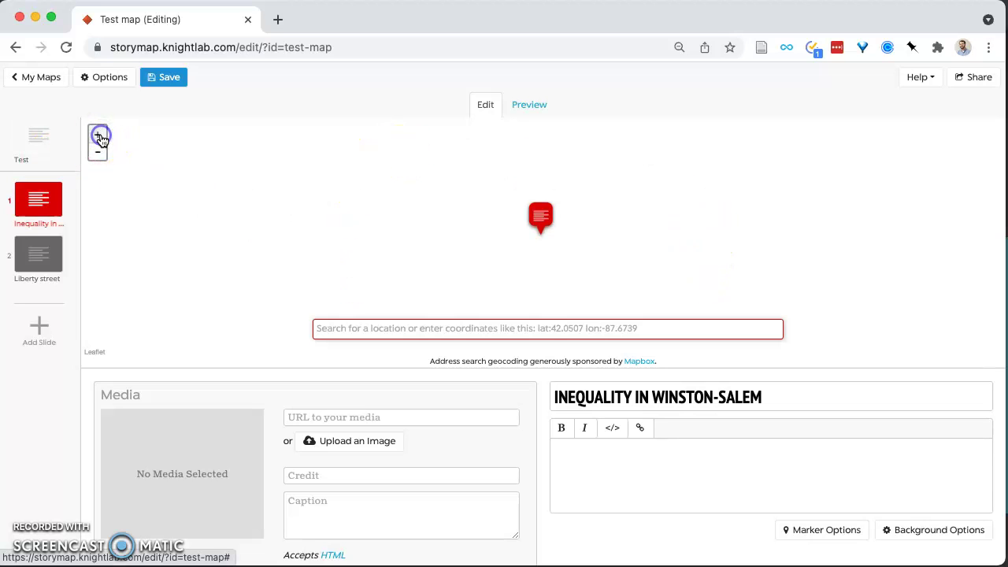